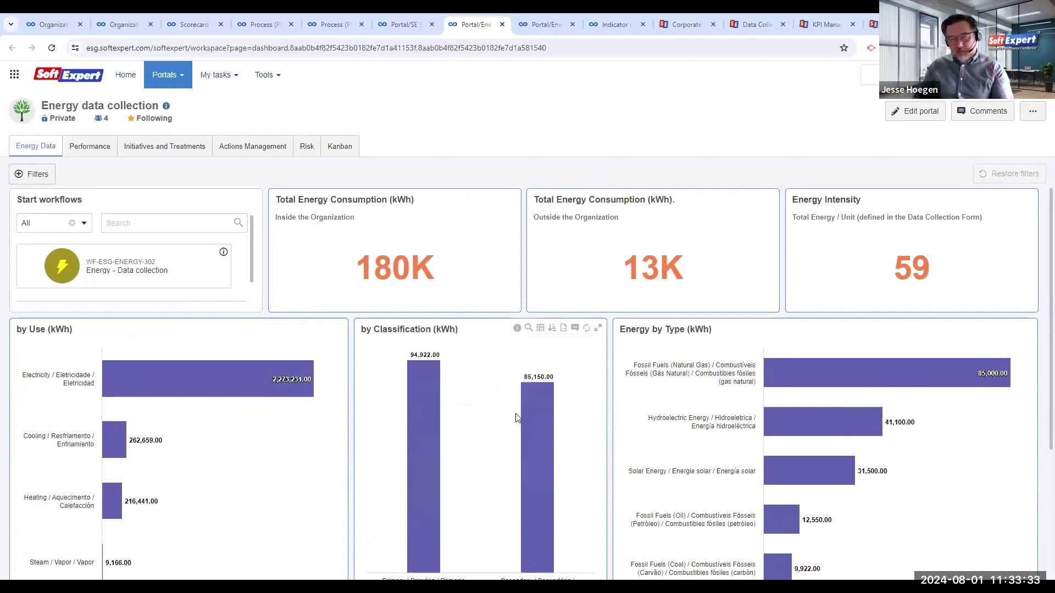
# Start the "Energy - Data collection" workflow with its suggested title and open the data collection activity
pyautogui.click(107, 271)
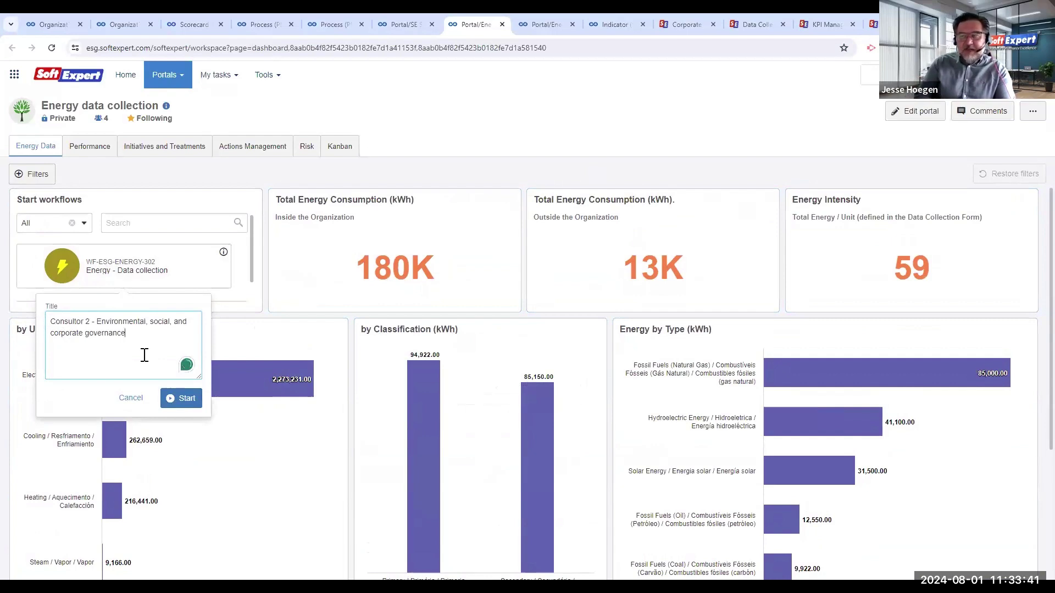
pyautogui.click(184, 399)
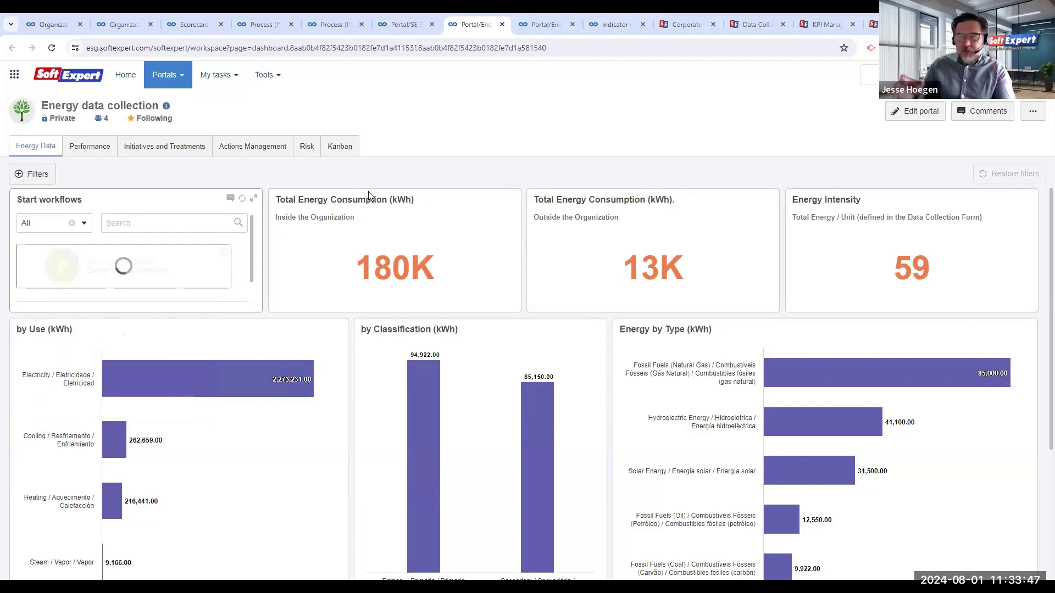
pyautogui.click(214, 263)
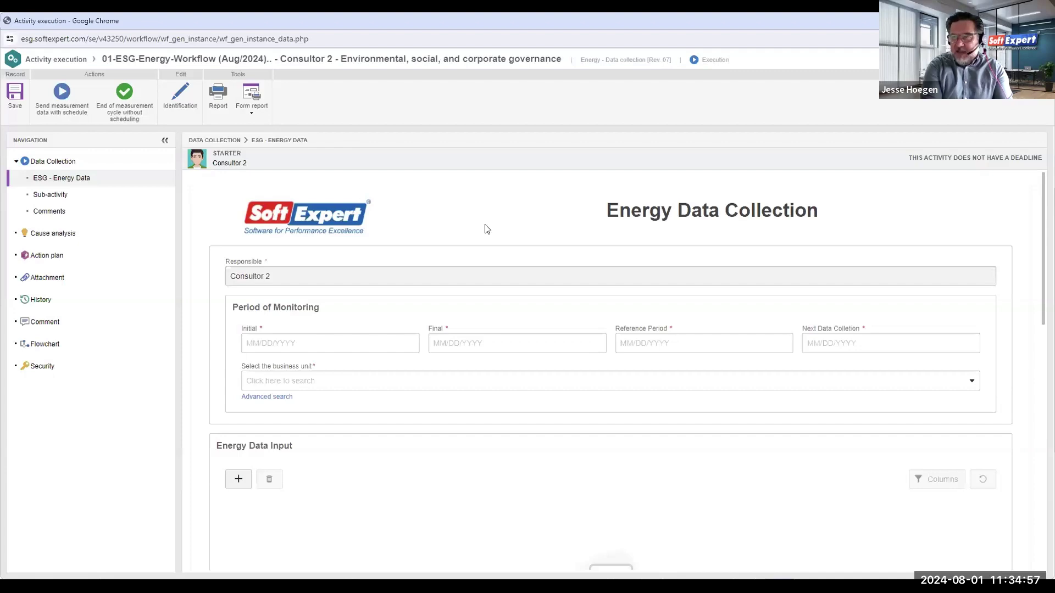
# Set the monitoring period's initial and final dates to 08/01/2024 in the energy data form
pyautogui.click(329, 335)
pyautogui.click(330, 405)
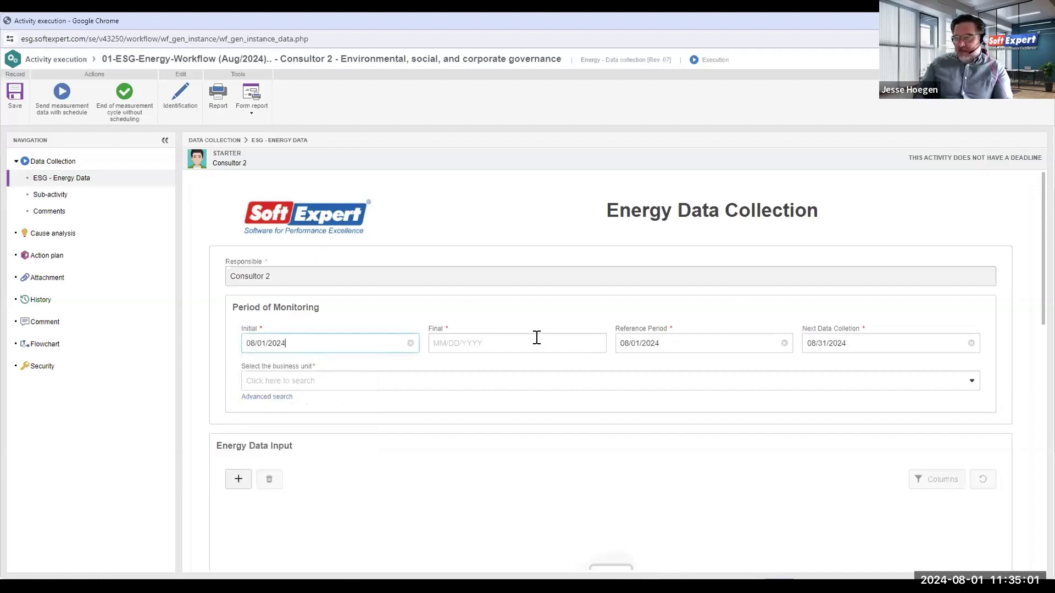
pyautogui.scroll(-5, 492, 341)
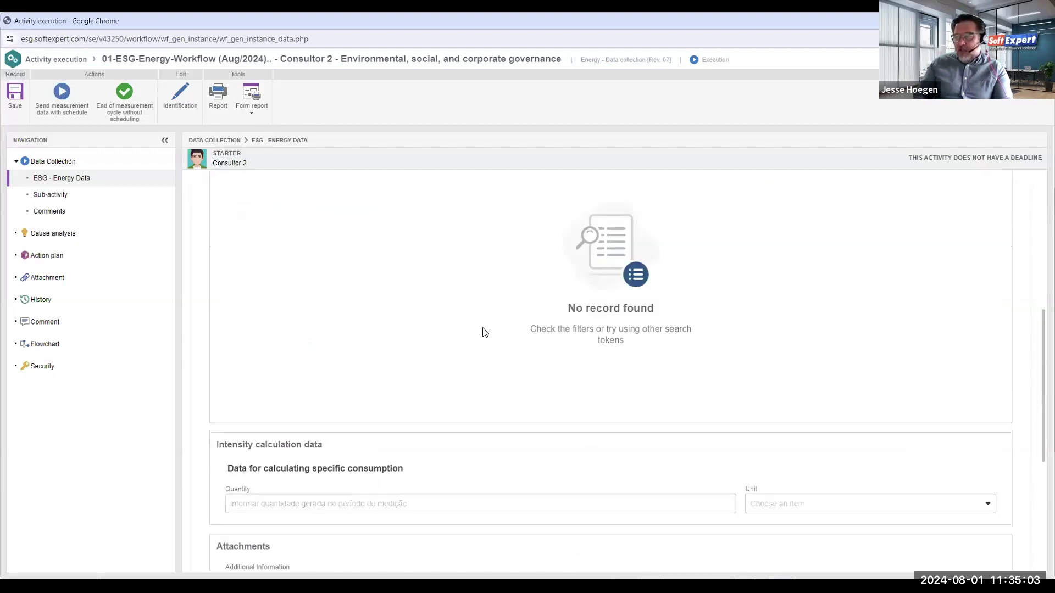
pyautogui.scroll(5, 522, 329)
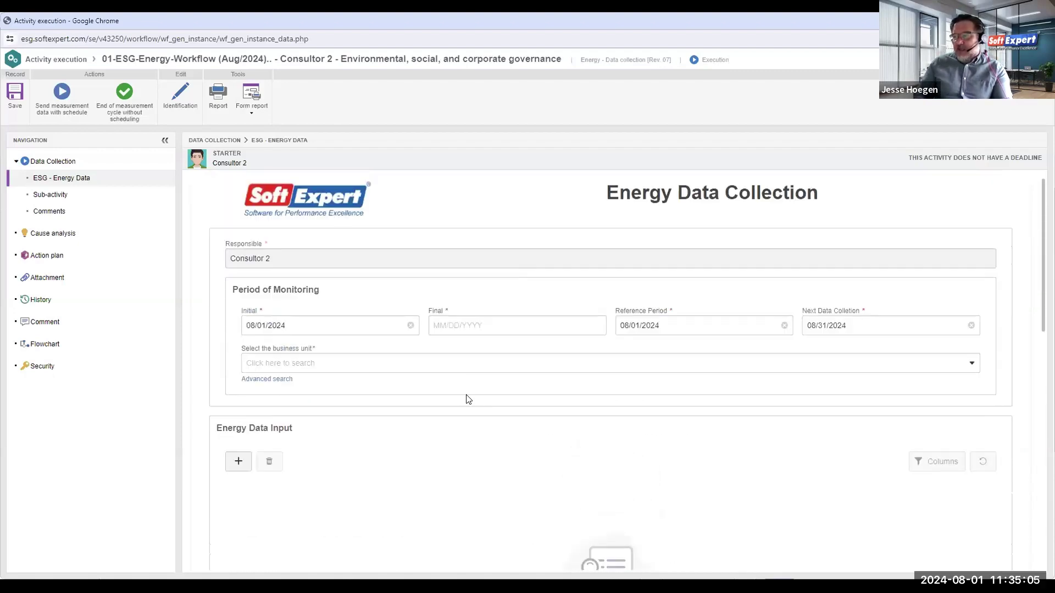
pyautogui.click(468, 328)
pyautogui.click(511, 384)
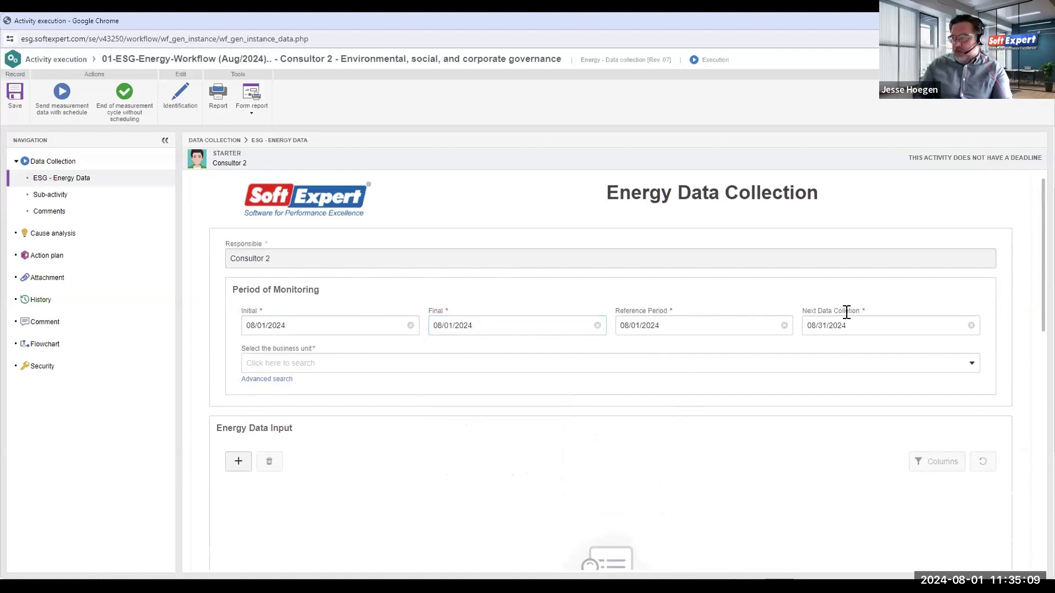
# Select "France - La Rochelle" as the business unit and review the rest of the energy data form
pyautogui.click(372, 363)
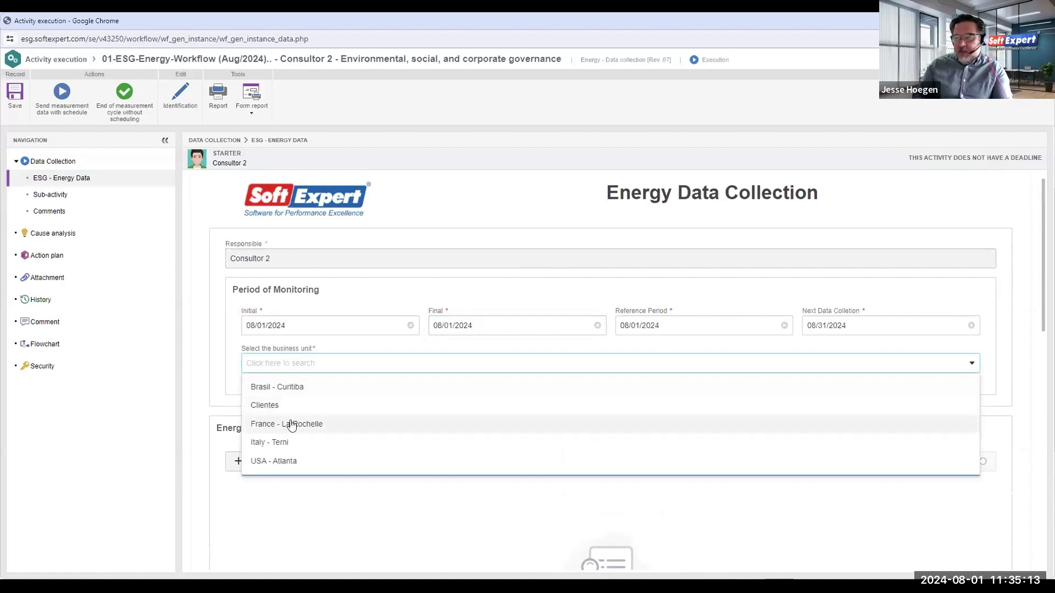
pyautogui.click(269, 424)
pyautogui.scroll(-2, 394, 470)
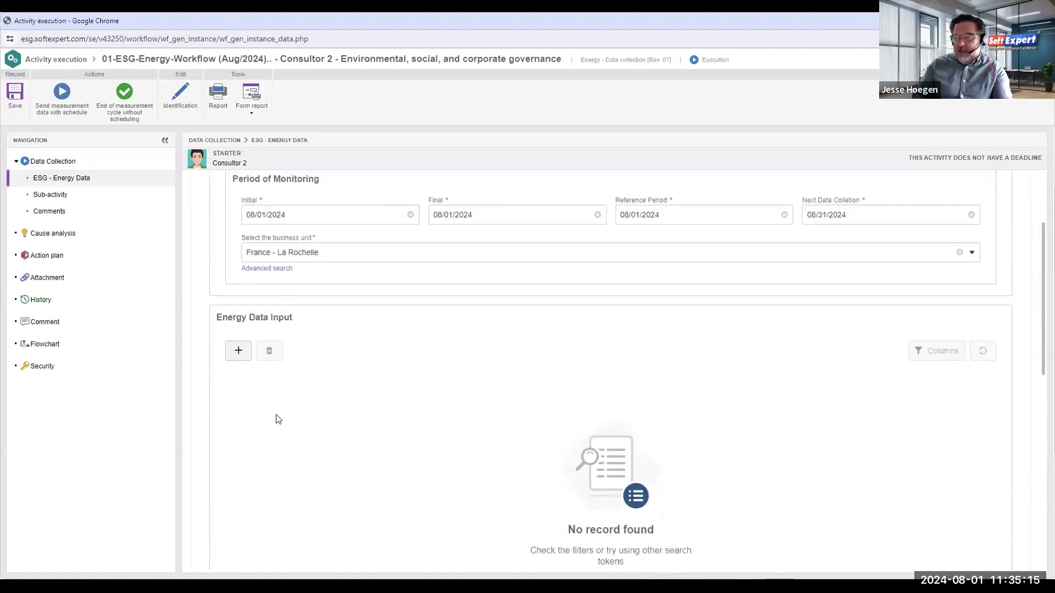
pyautogui.scroll(-1, 330, 382)
pyautogui.scroll(-1, 357, 388)
pyautogui.scroll(2, 263, 358)
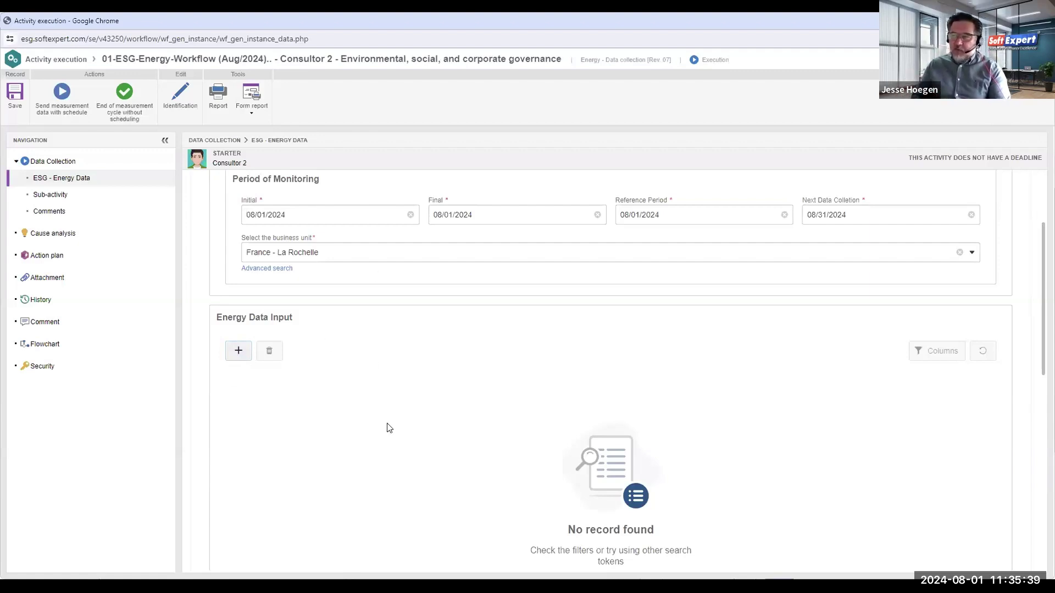
pyautogui.scroll(3, 384, 427)
pyautogui.scroll(-3, 522, 401)
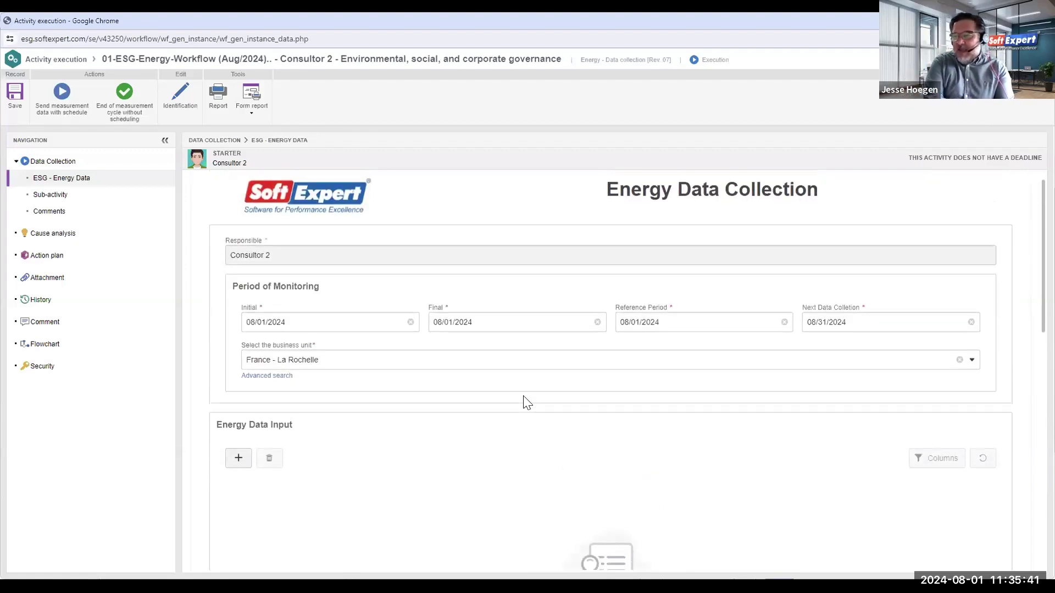
pyautogui.scroll(3, 512, 424)
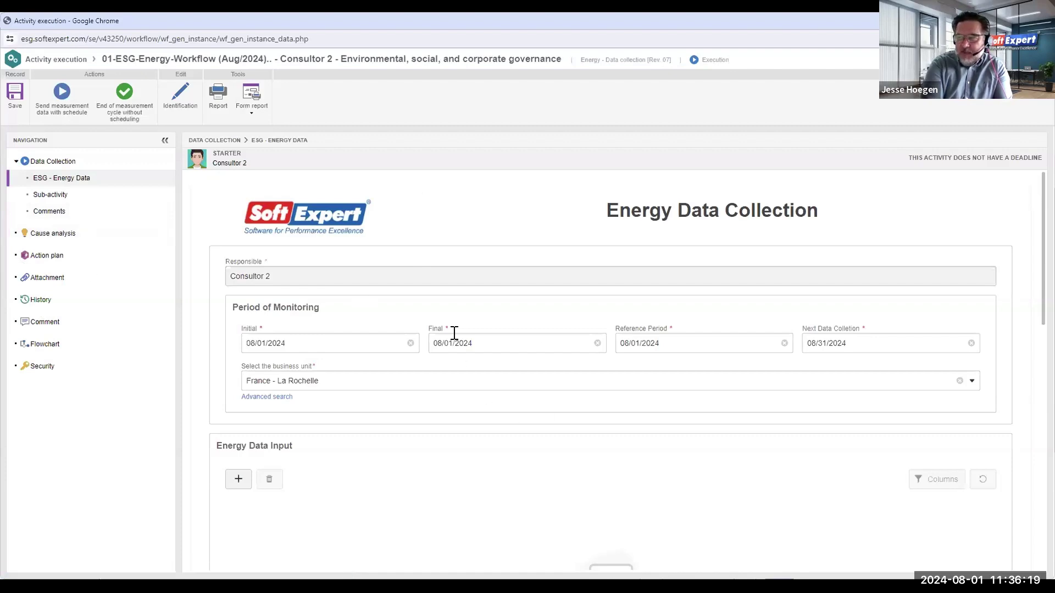
# Examine the activity's cause analysis and action plan sections, including the options for associating a plan
pyautogui.click(48, 240)
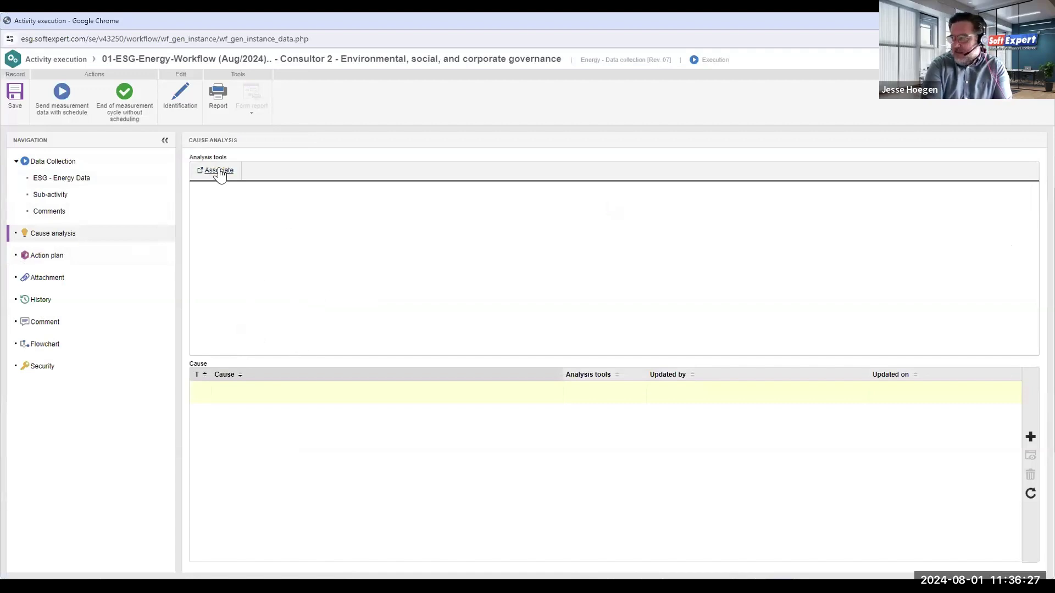
pyautogui.click(51, 259)
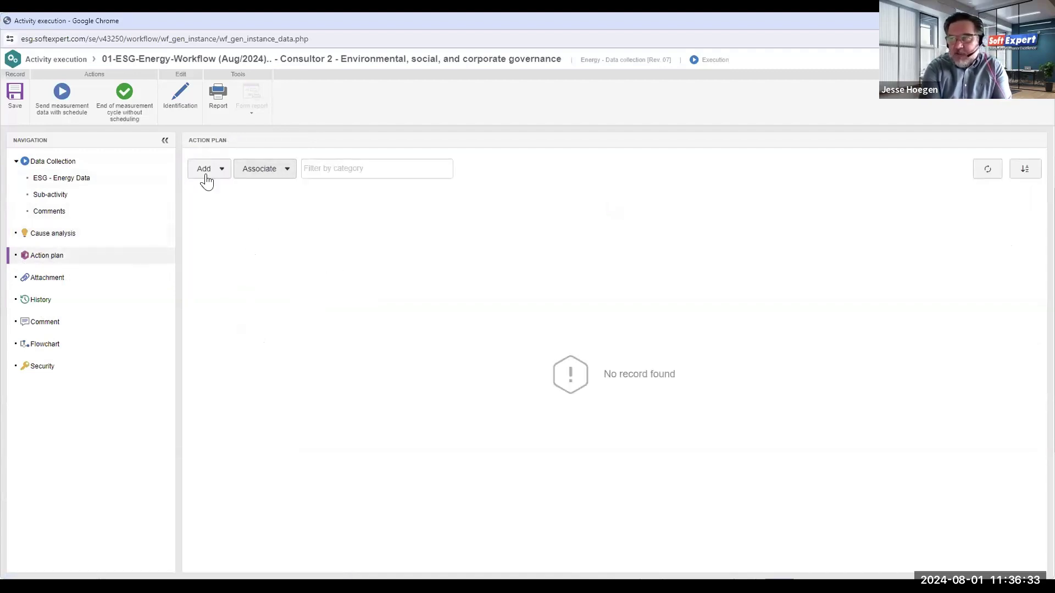
pyautogui.click(288, 170)
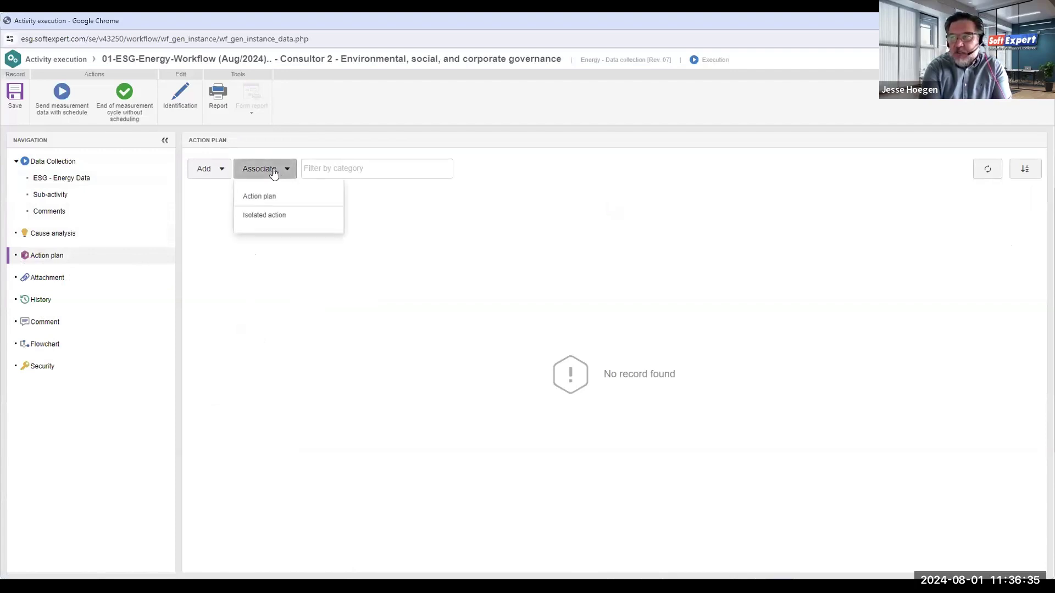
pyautogui.click(369, 337)
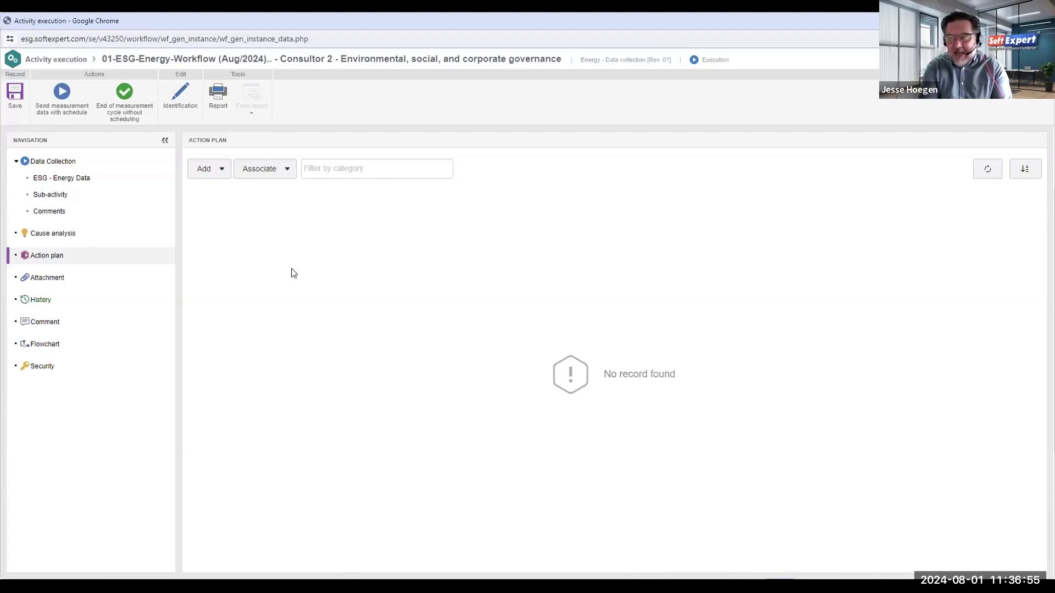
# Examine the activity's attachments, history and comment sections
pyautogui.click(41, 278)
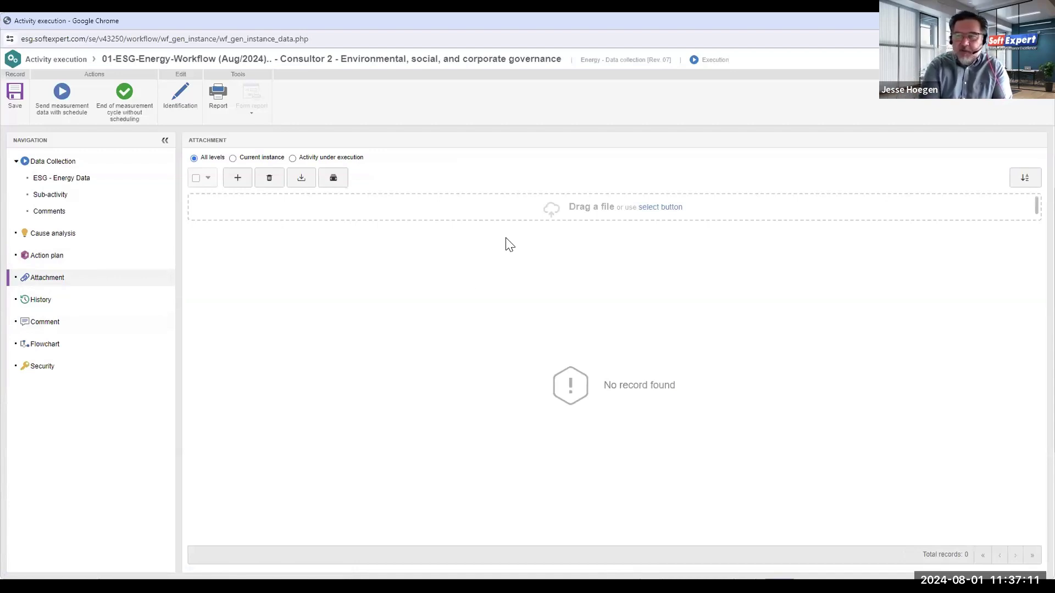
pyautogui.click(42, 301)
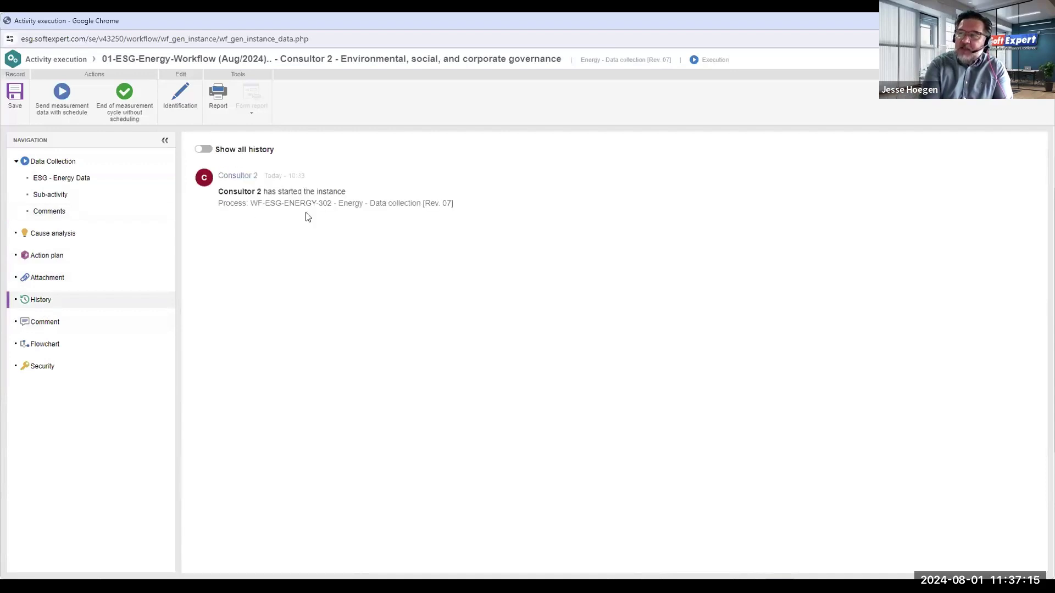
pyautogui.click(25, 324)
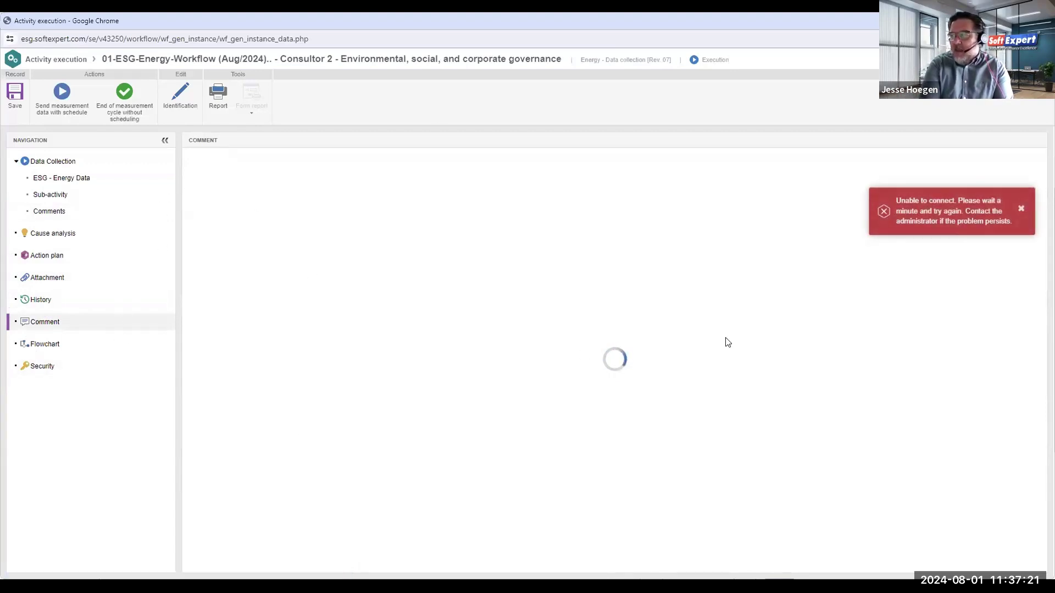
pyautogui.click(35, 300)
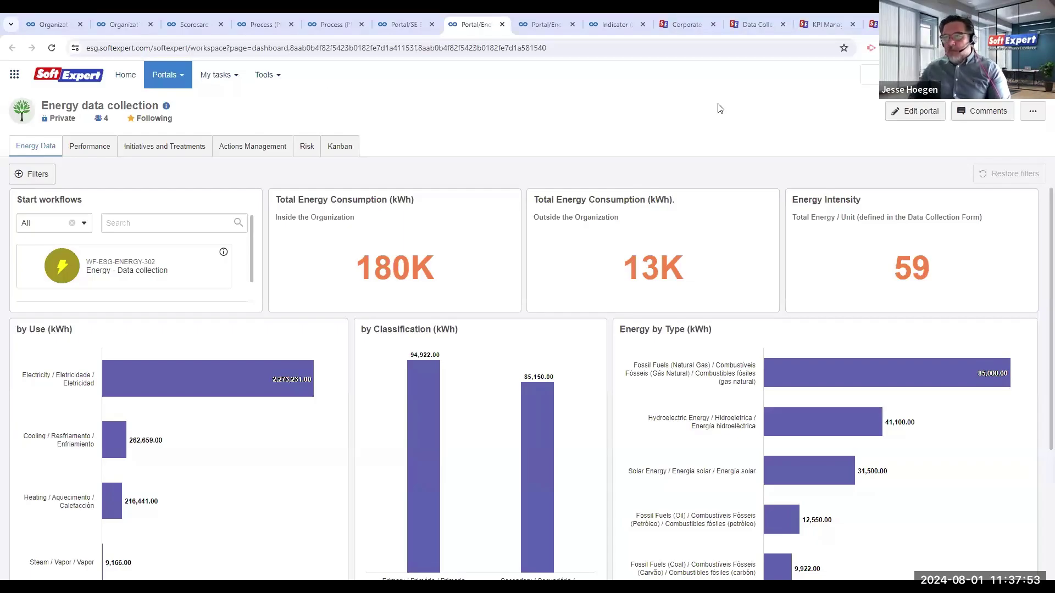
# Open the energy portal's Performance page and examine the scorecard's intensity, reduction and total energy indicators
pyautogui.click(77, 147)
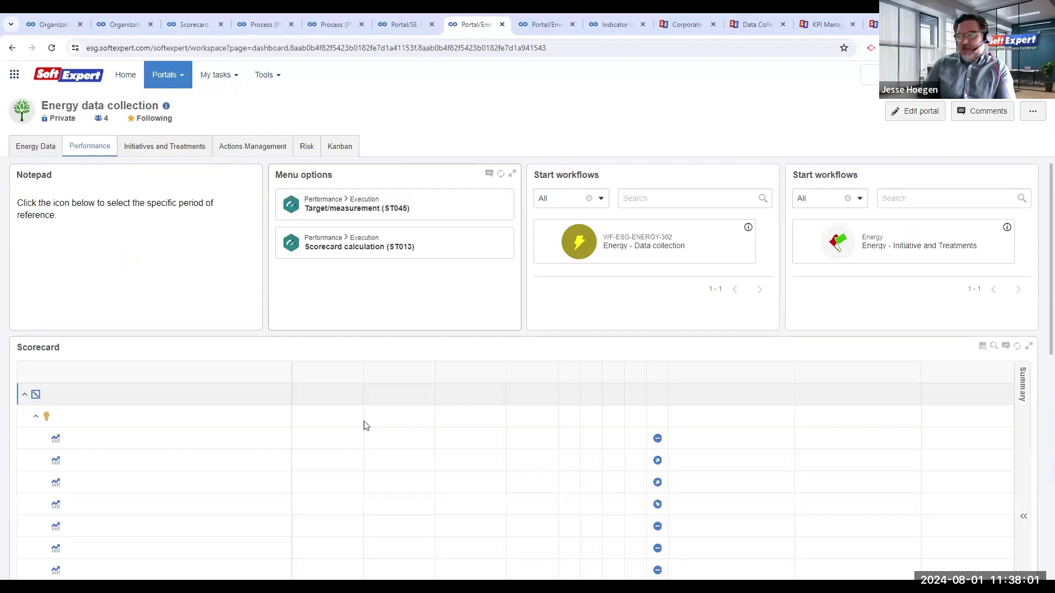
pyautogui.scroll(-2, 259, 461)
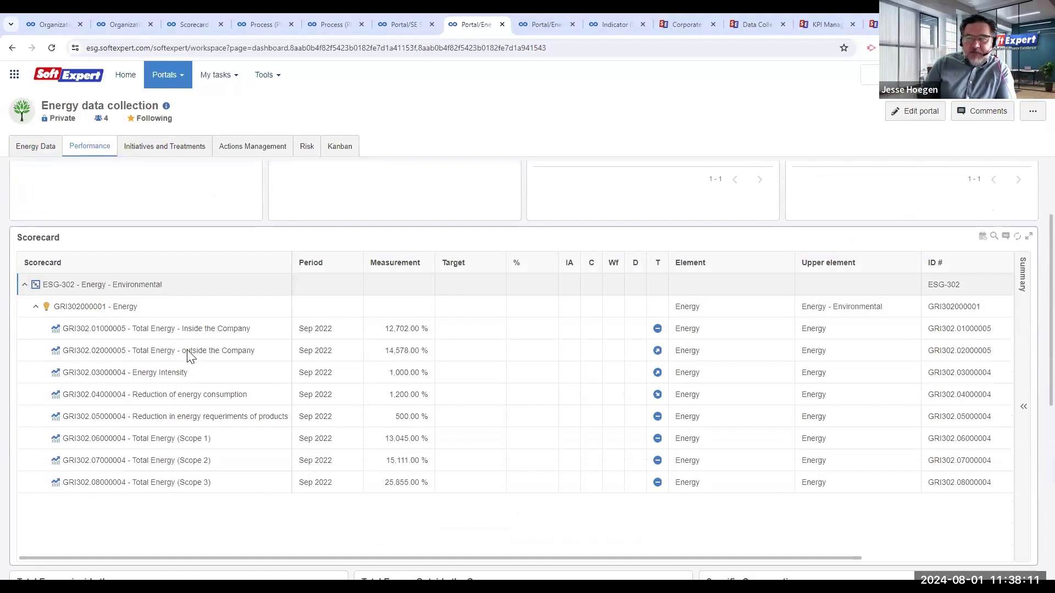
pyautogui.click(157, 379)
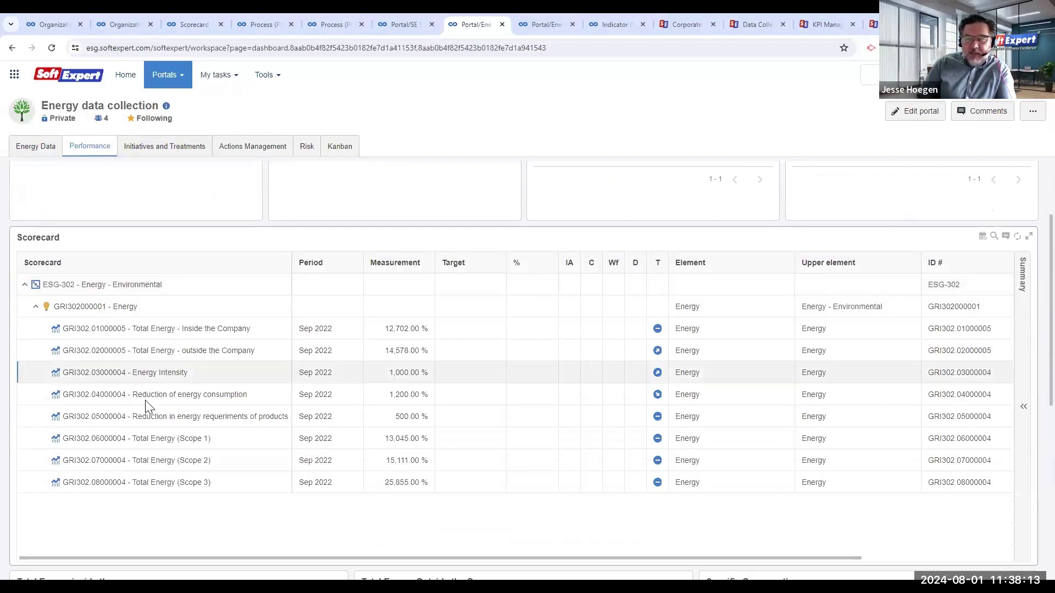
pyautogui.click(182, 399)
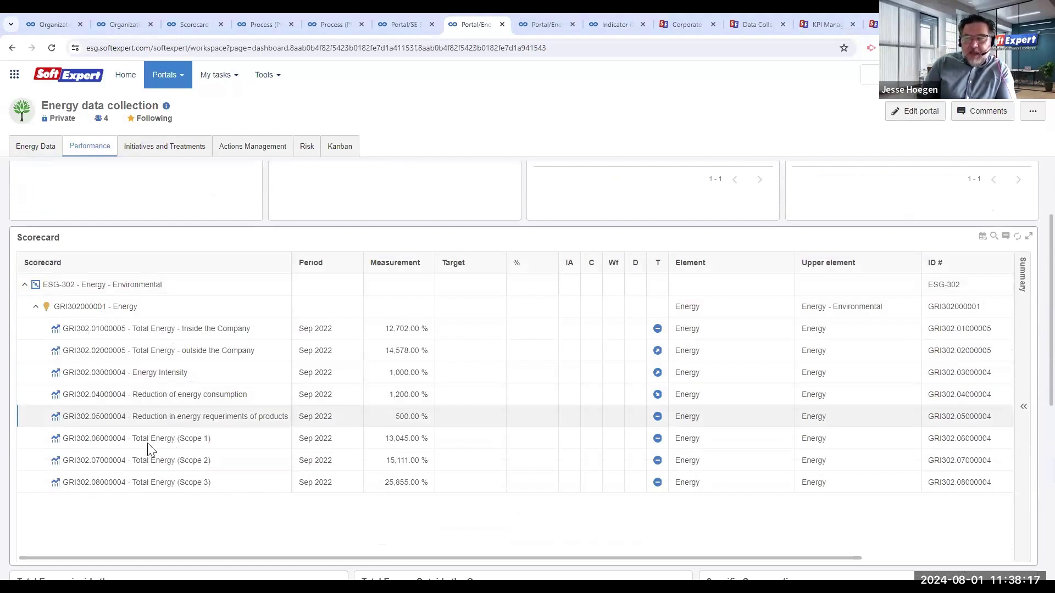
pyautogui.click(158, 466)
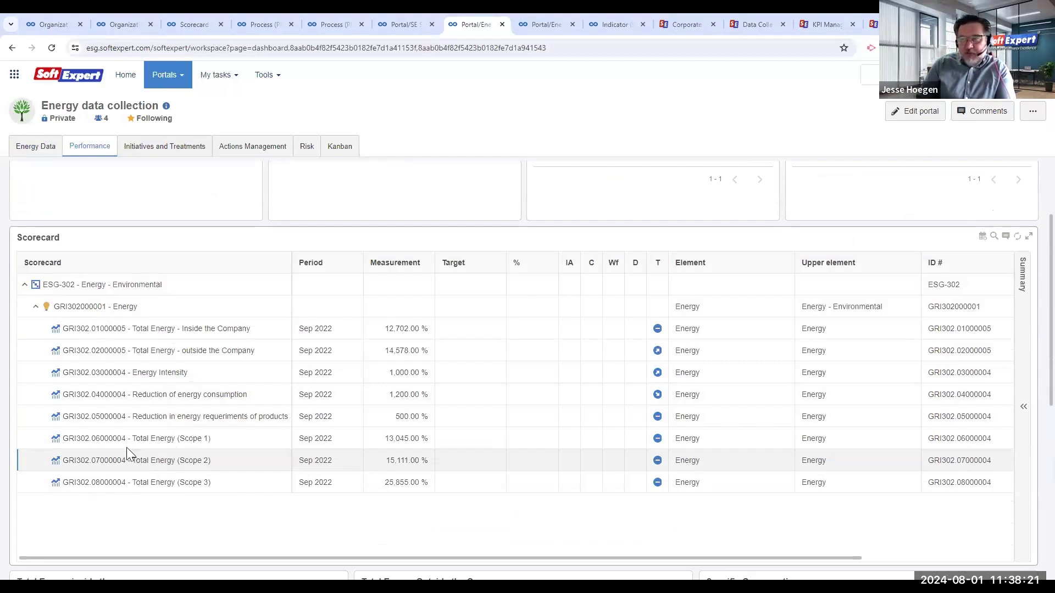
pyautogui.scroll(1, 129, 453)
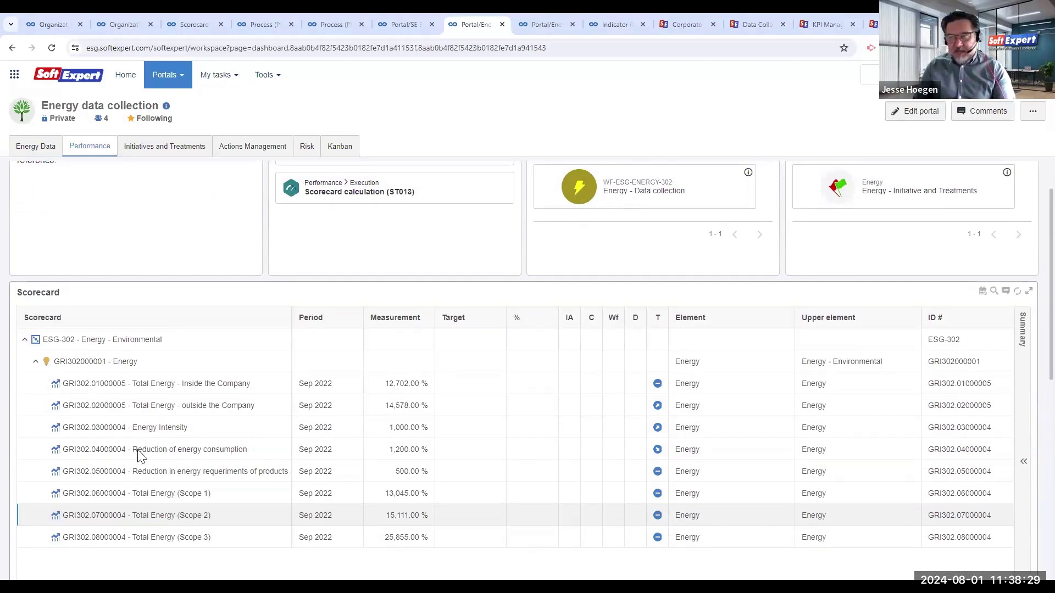
# Review the energy charts below the scorecard for consumption inside and outside the company and specific consumption
pyautogui.scroll(-2, 138, 434)
pyautogui.scroll(1, 77, 330)
pyautogui.scroll(-4, 88, 370)
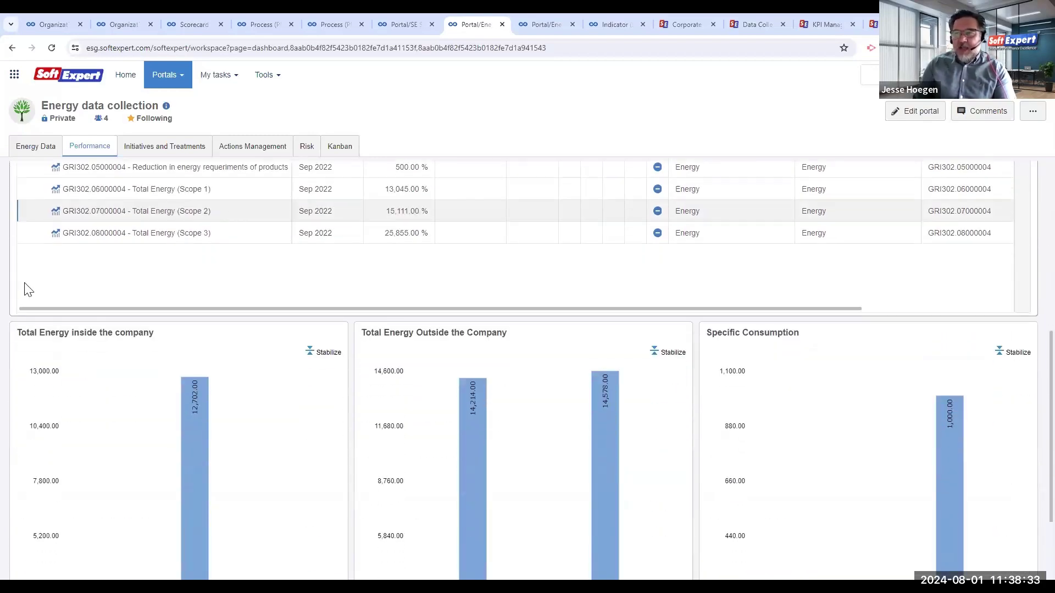
pyautogui.scroll(-2, 296, 316)
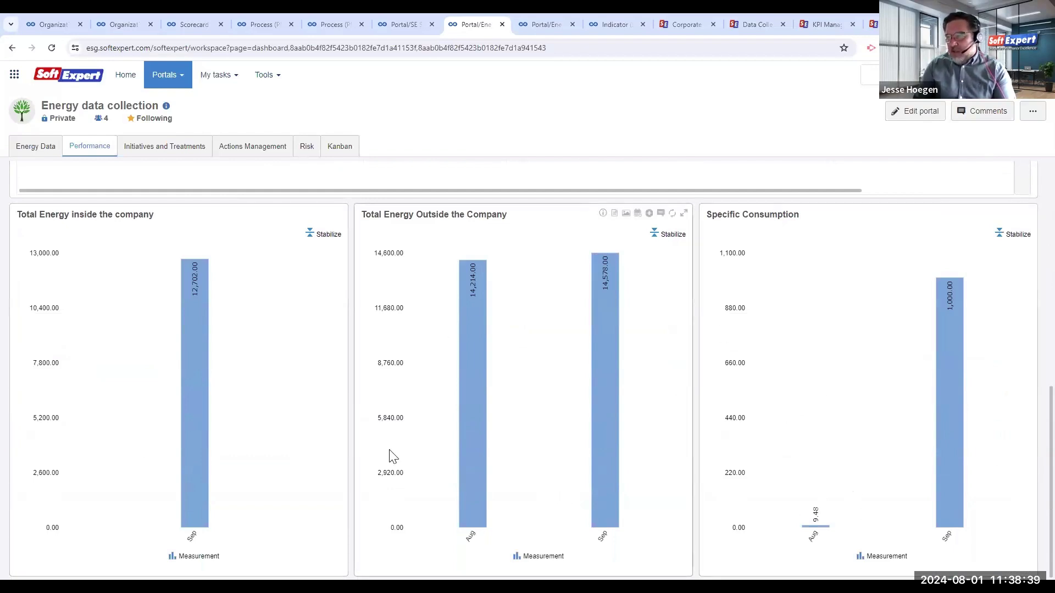
pyautogui.scroll(7, 394, 457)
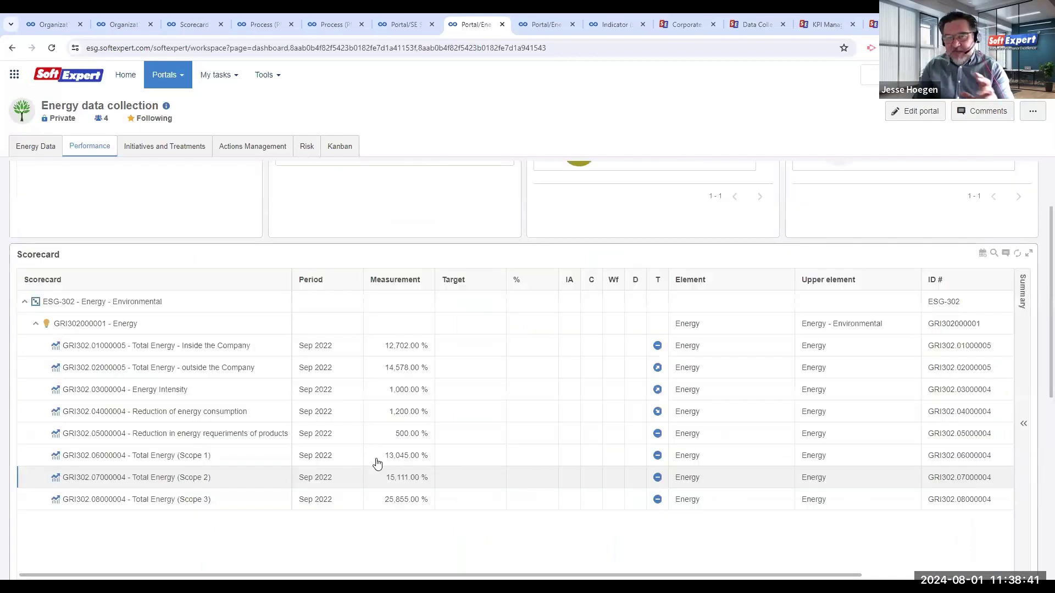
pyautogui.scroll(2, 377, 464)
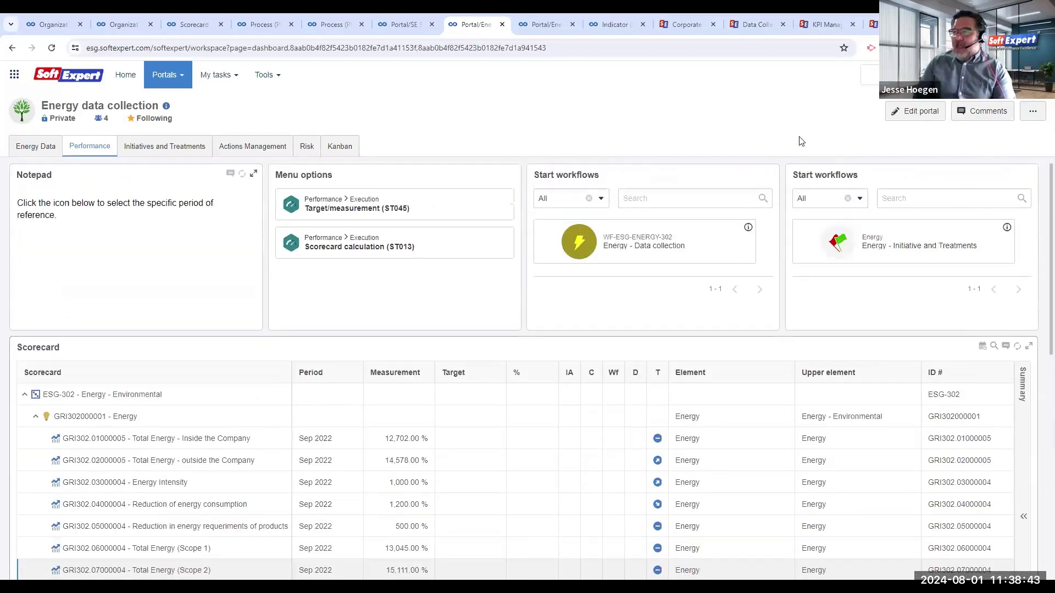
# Check the additional options available for the energy portal and browse the list of followed portals
pyautogui.click(1029, 114)
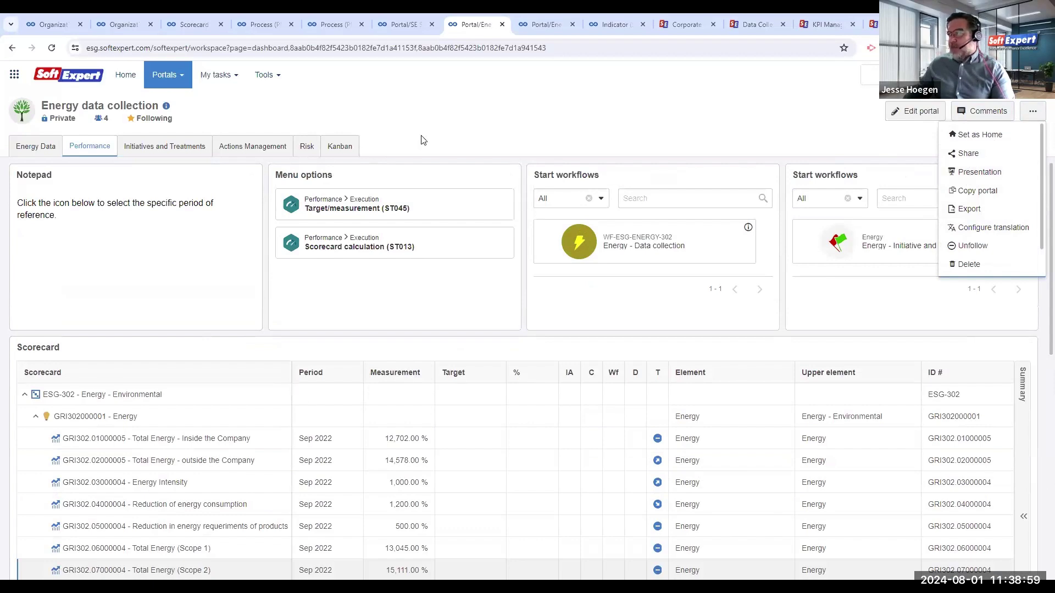
pyautogui.click(430, 111)
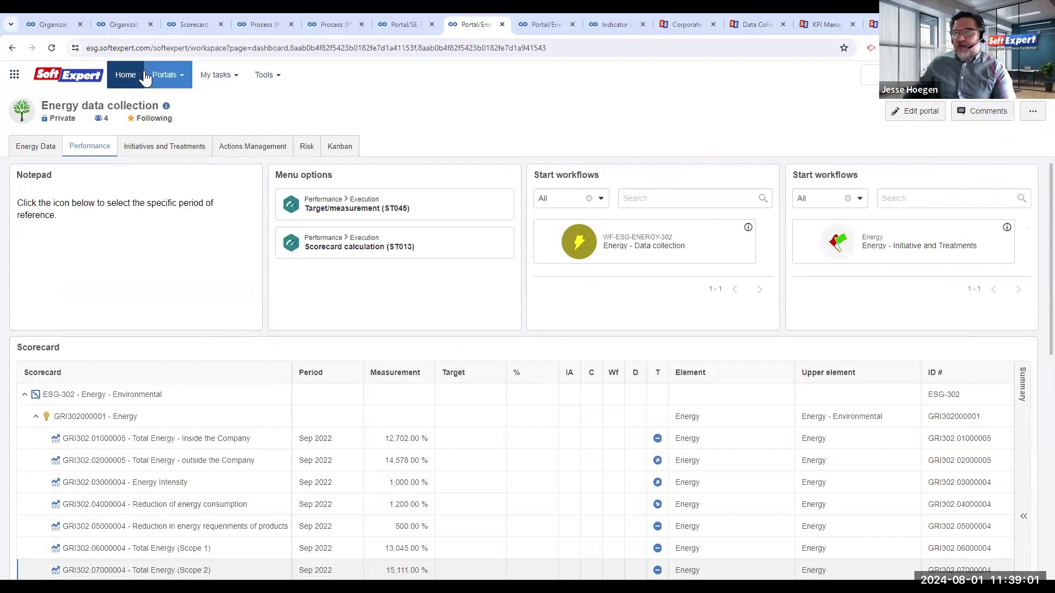
pyautogui.click(164, 75)
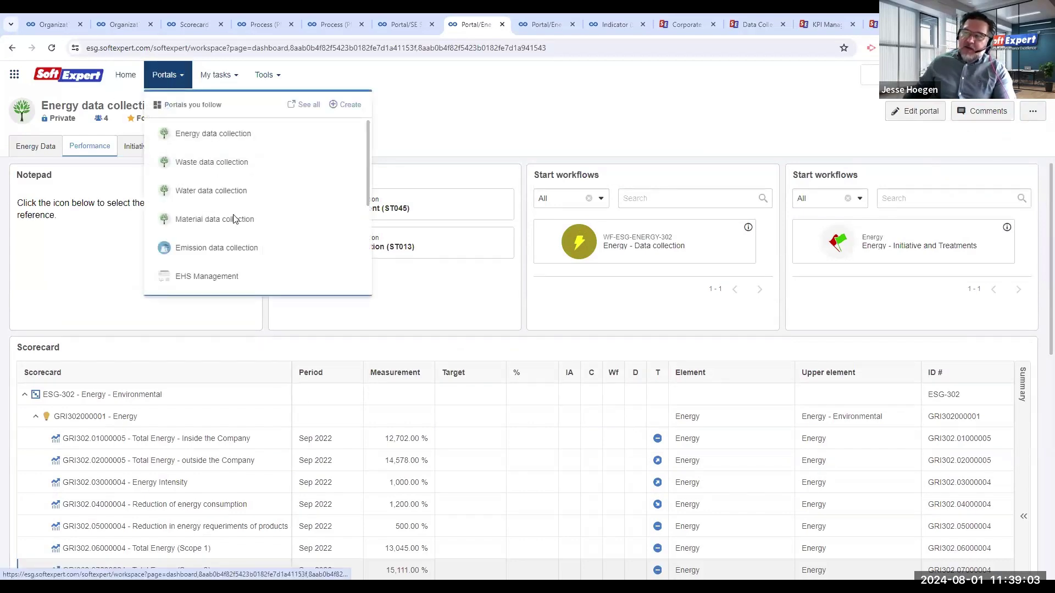
pyautogui.scroll(-2, 231, 241)
pyautogui.scroll(3, 229, 266)
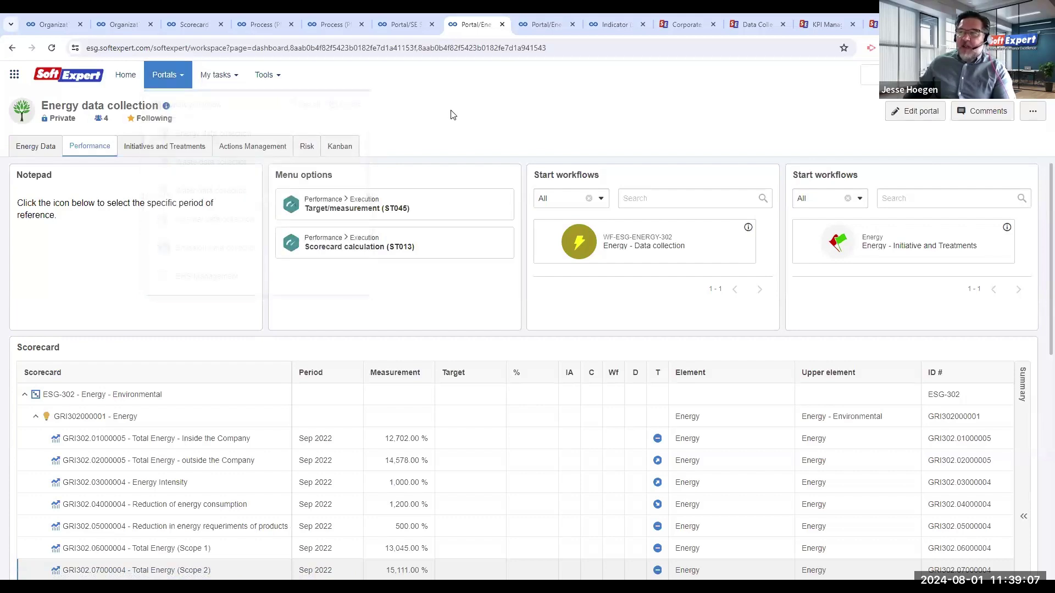
# Open the energy portal's Initiatives and Treatments page
pyautogui.click(148, 146)
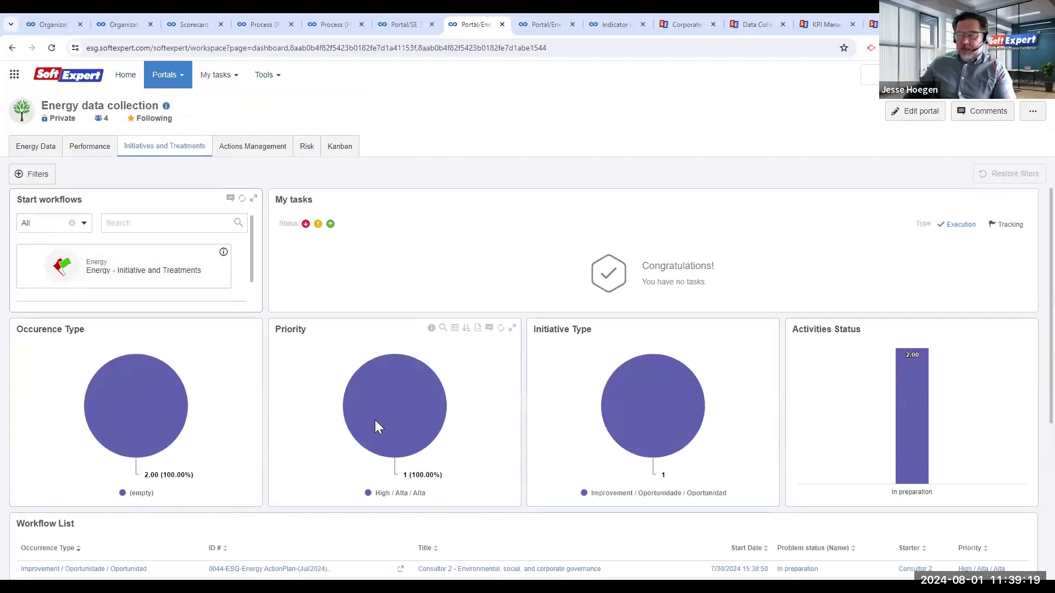
# Review the Initiatives and Treatments charts and the workflow list below them
pyautogui.scroll(-4, 380, 461)
pyautogui.scroll(2, 220, 299)
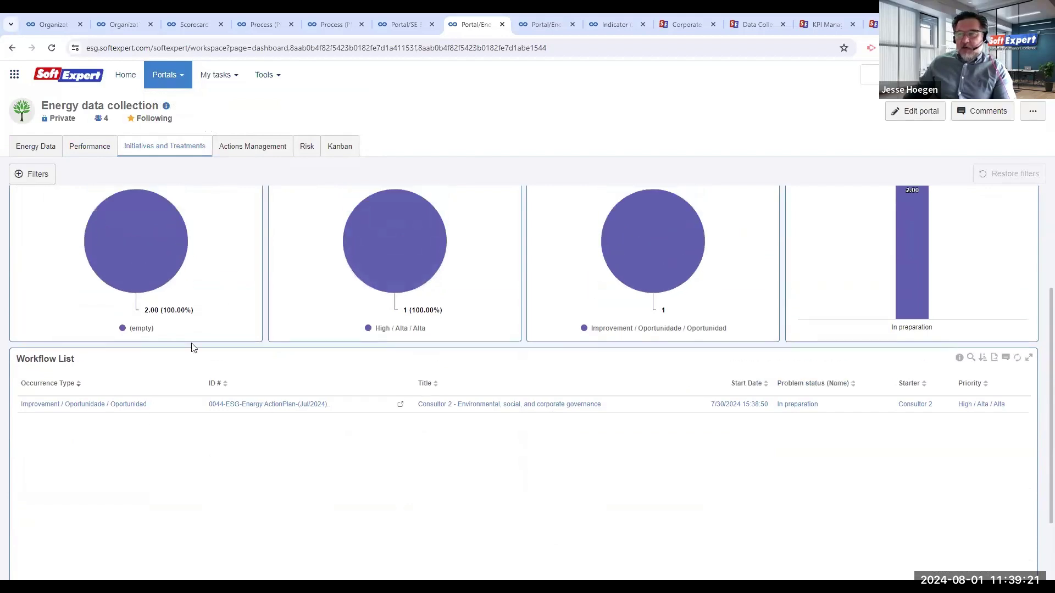
pyautogui.scroll(2, 432, 476)
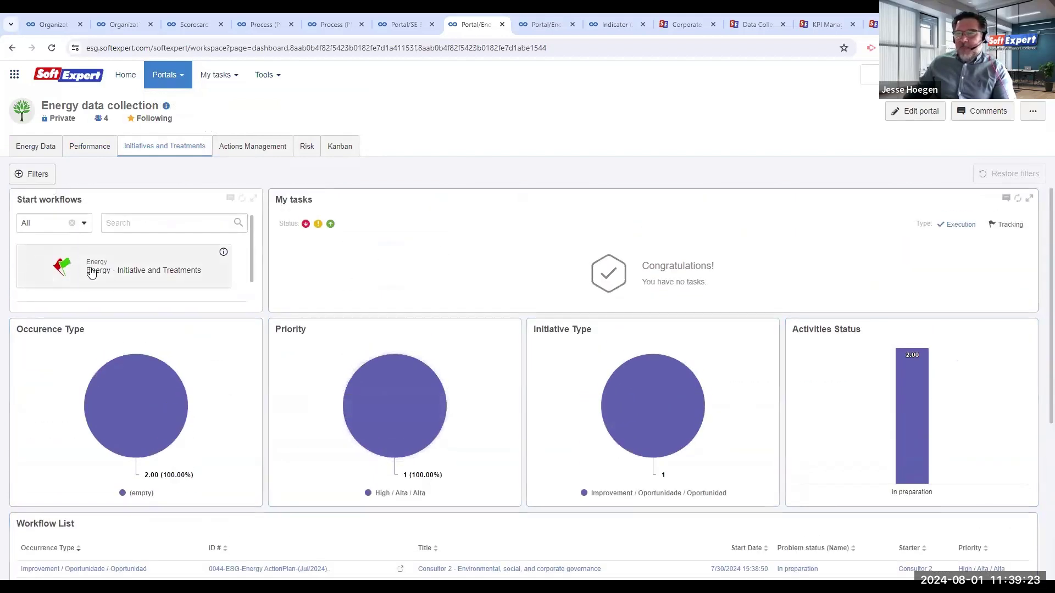
# Check the title prompt for starting the Energy - Initiative and Treatments workflow, and dismiss it without starting
pyautogui.click(142, 272)
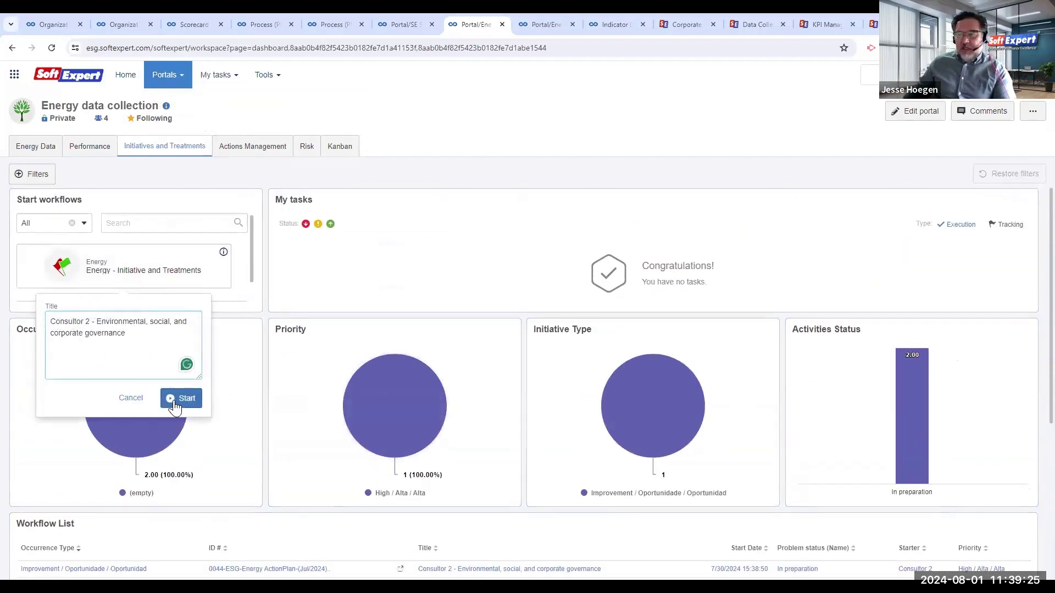
pyautogui.click(109, 350)
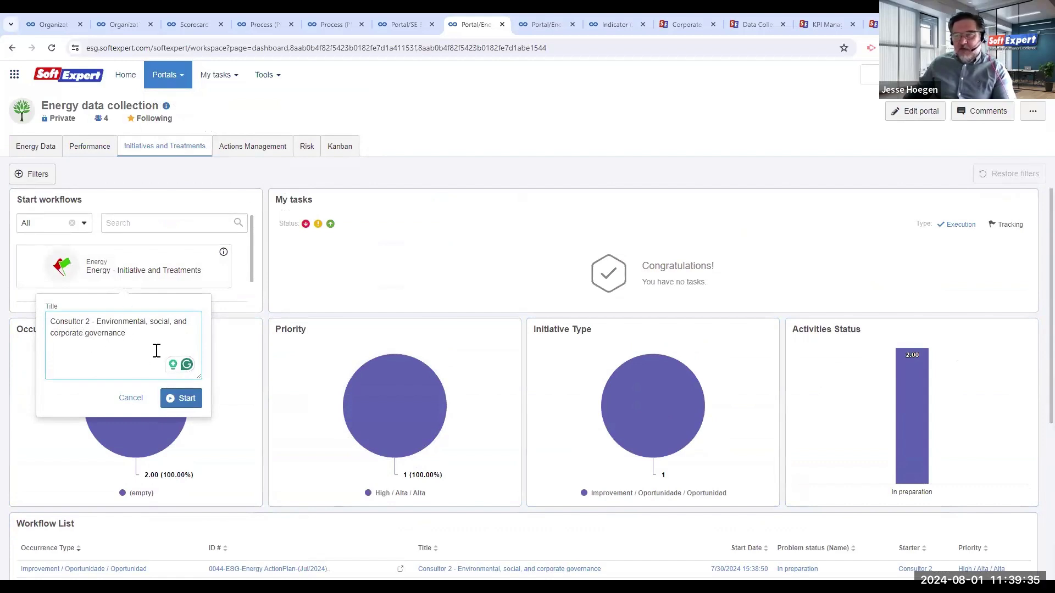
pyautogui.click(376, 273)
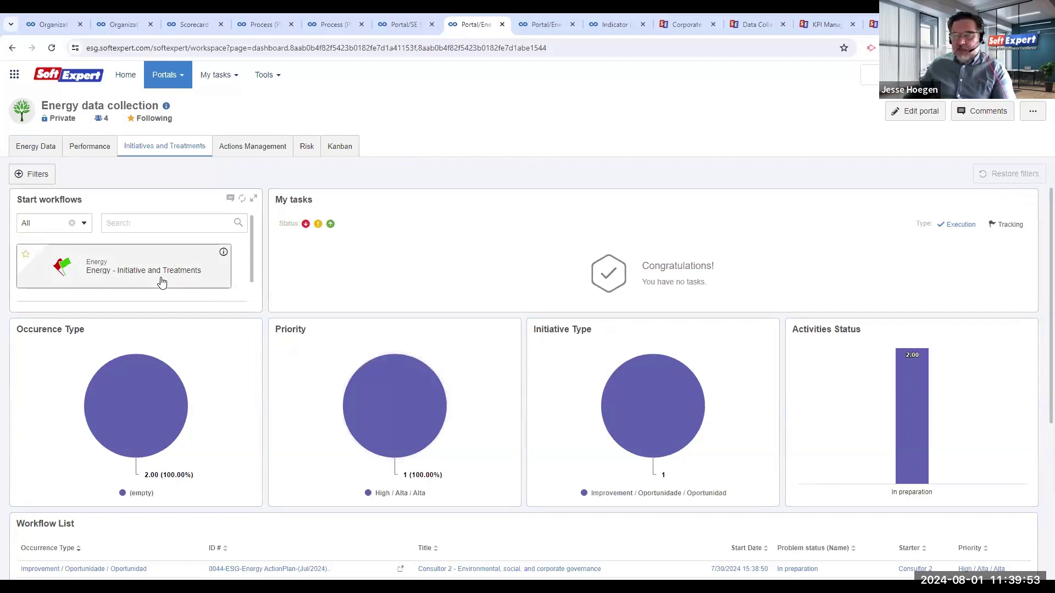
# Open the energy portal's Actions Management page and review the actions in the Action execution list
pyautogui.click(246, 147)
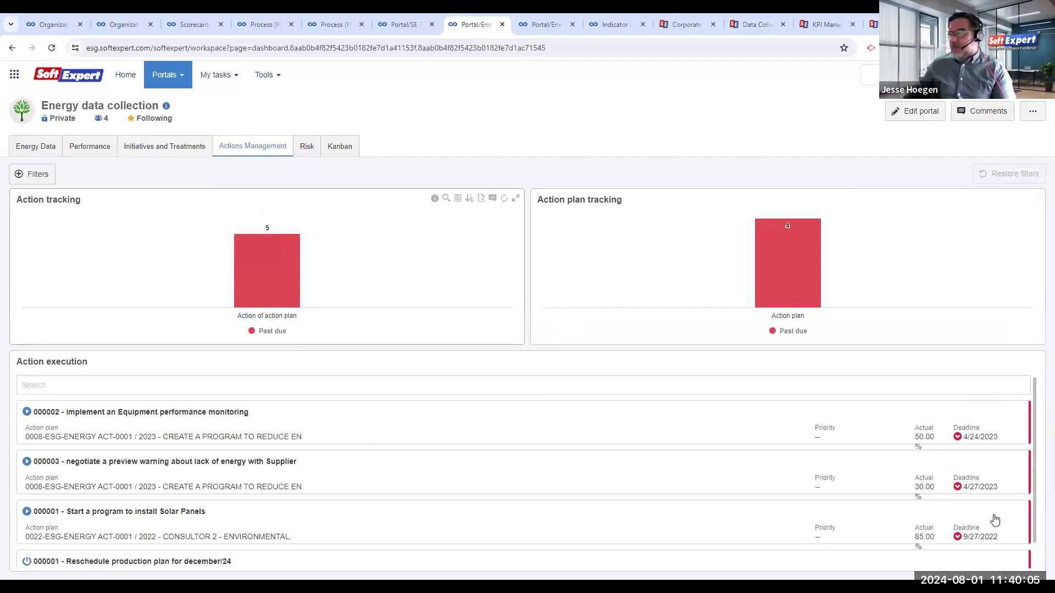
pyautogui.moveTo(932, 517)
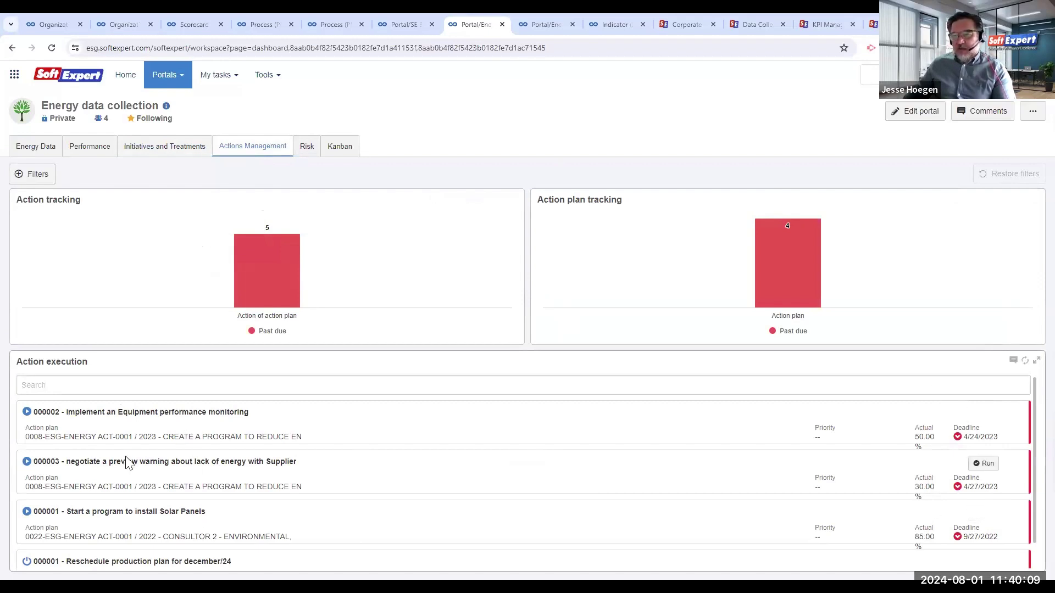
pyautogui.scroll(-1, 55, 505)
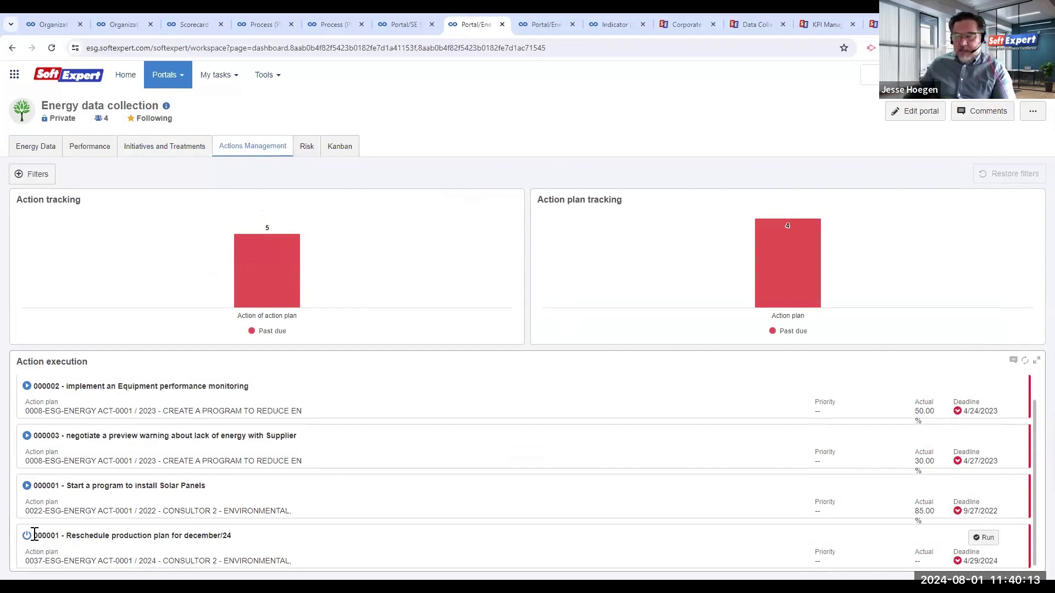
pyautogui.scroll(1, 110, 457)
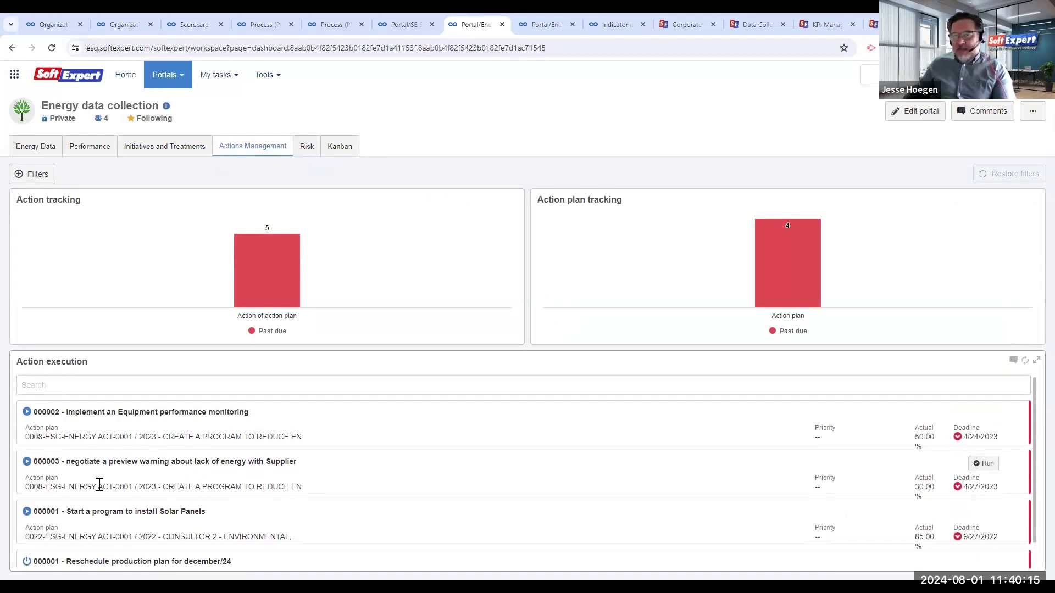
# Open the Risk page and inspect the risks in the matrix's Likely/High, Possible/Medium and Possible/Insignificant cells
pyautogui.click(306, 145)
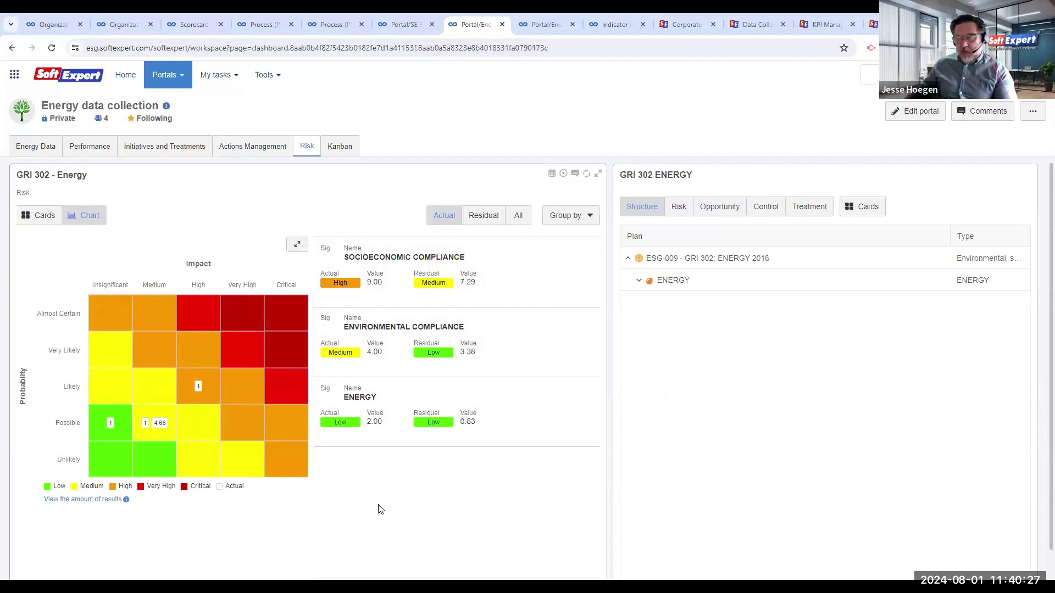
pyautogui.click(196, 384)
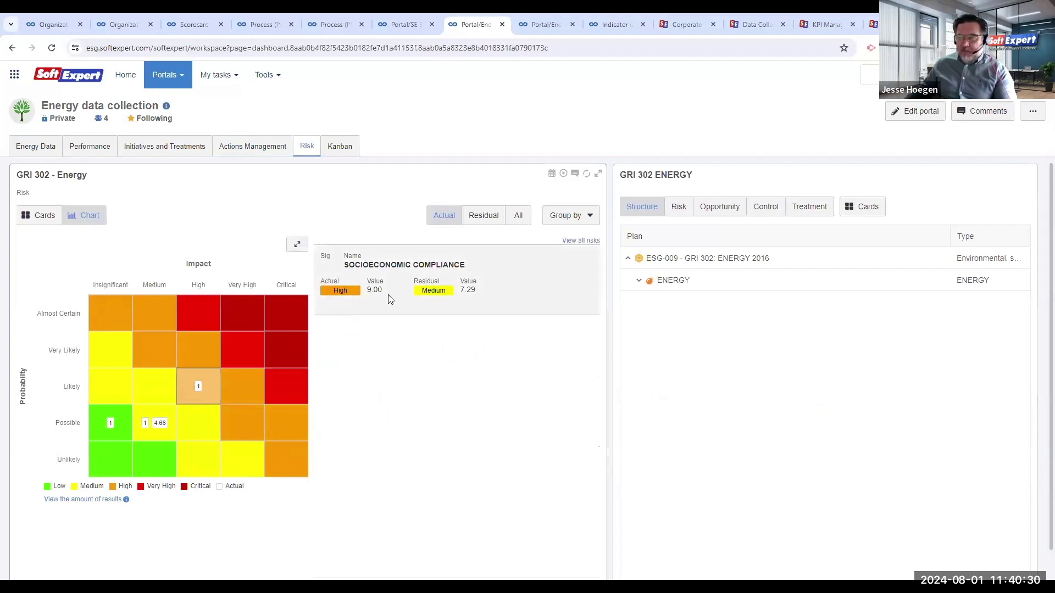
pyautogui.click(148, 426)
pyautogui.click(107, 431)
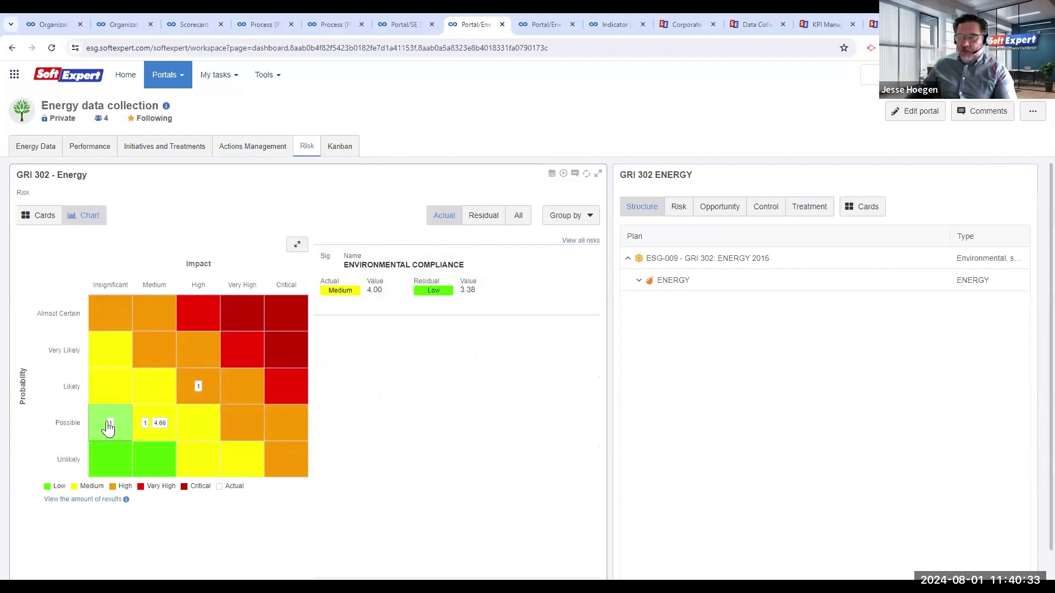
# Show the GRI 302 - Energy risks as cards and view the control effectiveness on the GRI-302 - ENERGY card
pyautogui.click(30, 221)
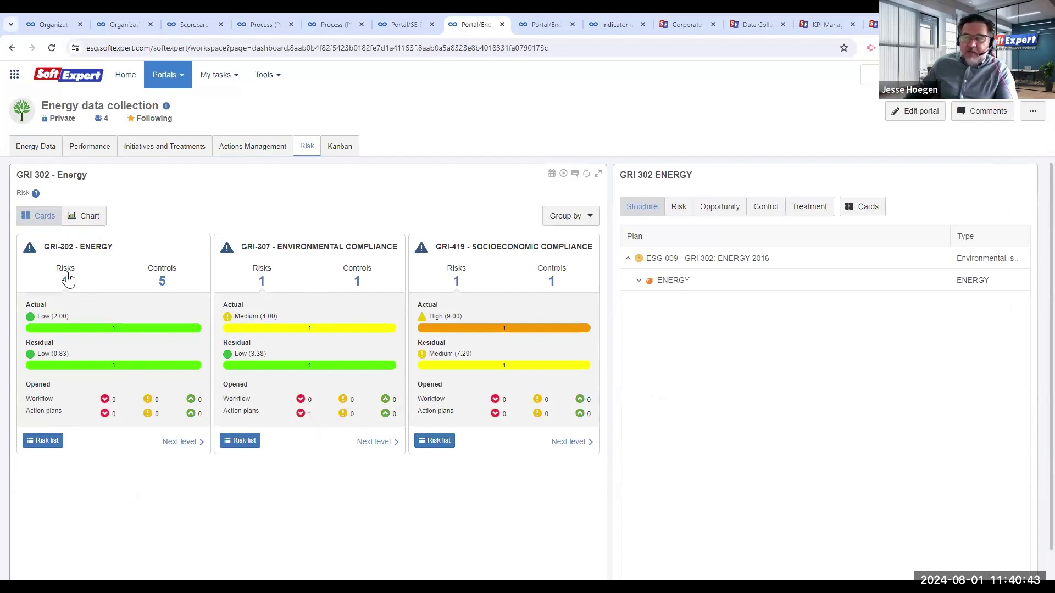
pyautogui.click(164, 279)
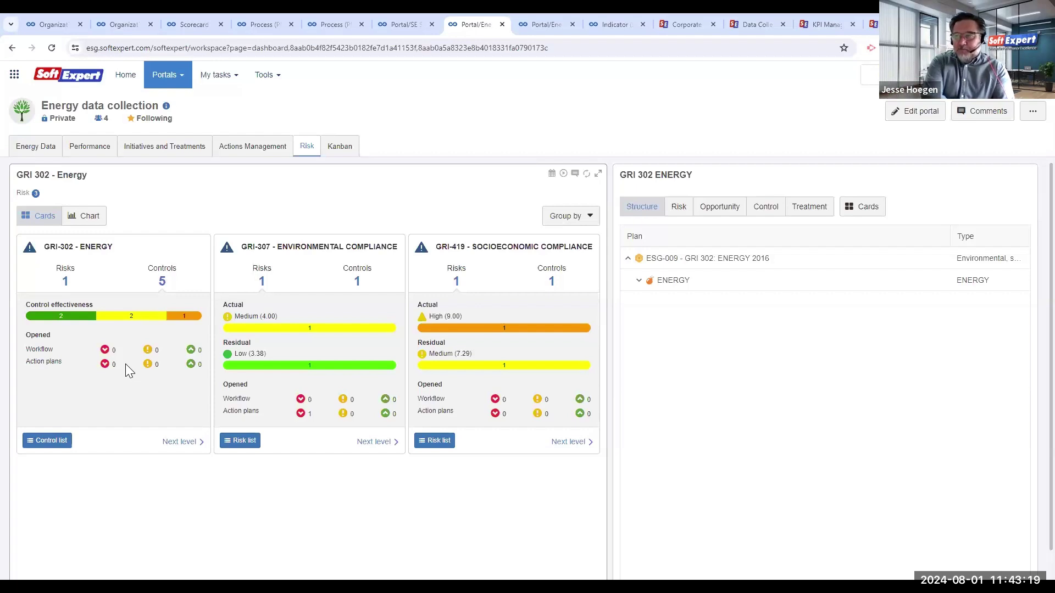
# Look through the Risk, Opportunity, Control and Treatment views of the GRI 302 ENERGY plan
pyautogui.click(678, 211)
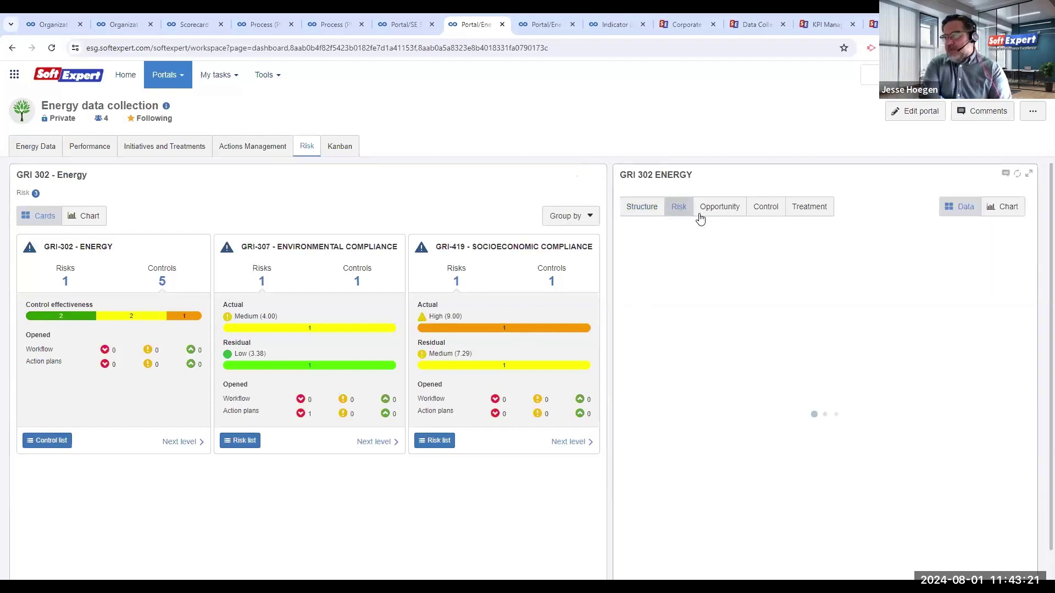
pyautogui.click(720, 212)
pyautogui.click(769, 210)
pyautogui.click(809, 210)
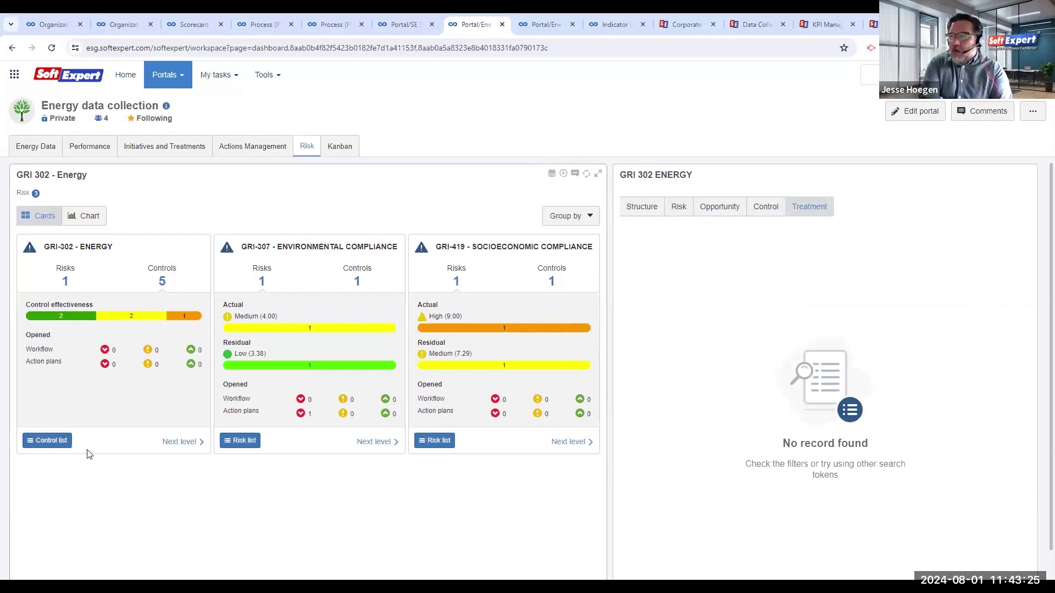
pyautogui.moveTo(554, 333)
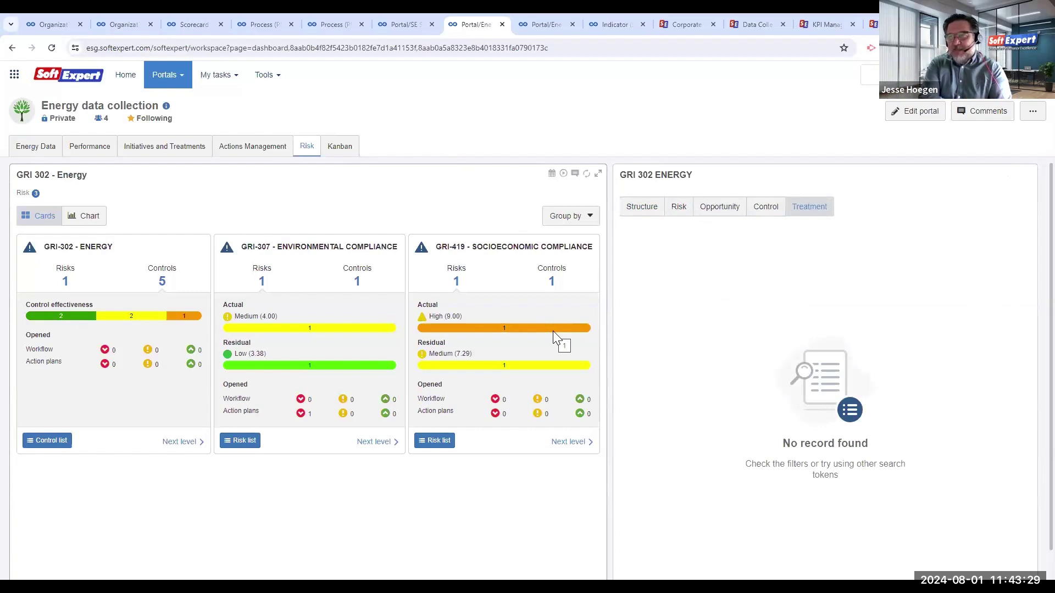